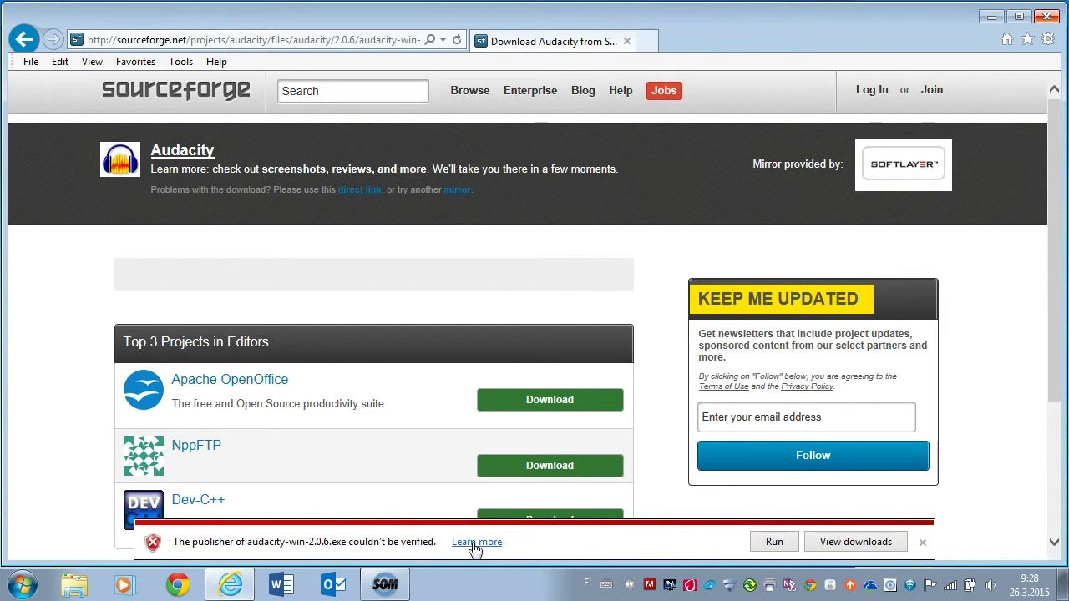
# Dismiss the installer download notice, return to the Audacity site, and open the LAME MP3 encoder link among the Windows downloads
pyautogui.click(923, 544)
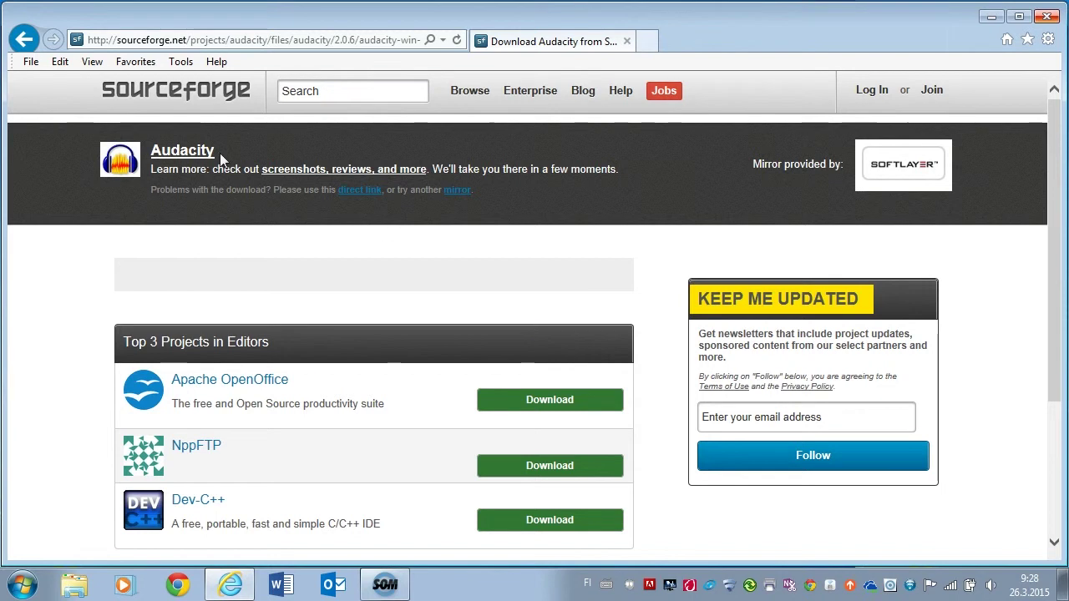
pyautogui.click(23, 40)
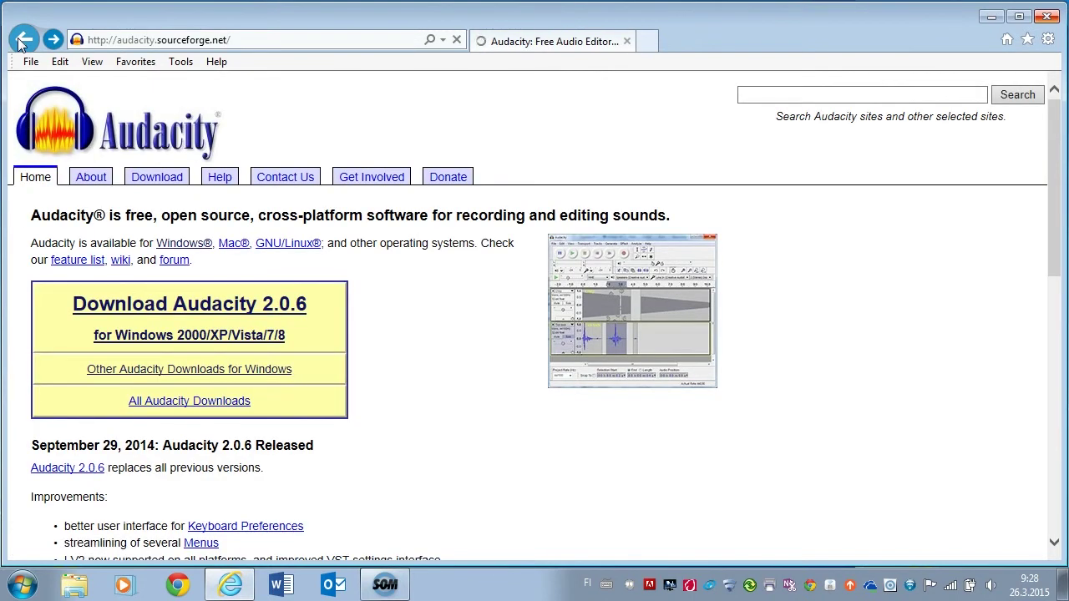
pyautogui.click(161, 373)
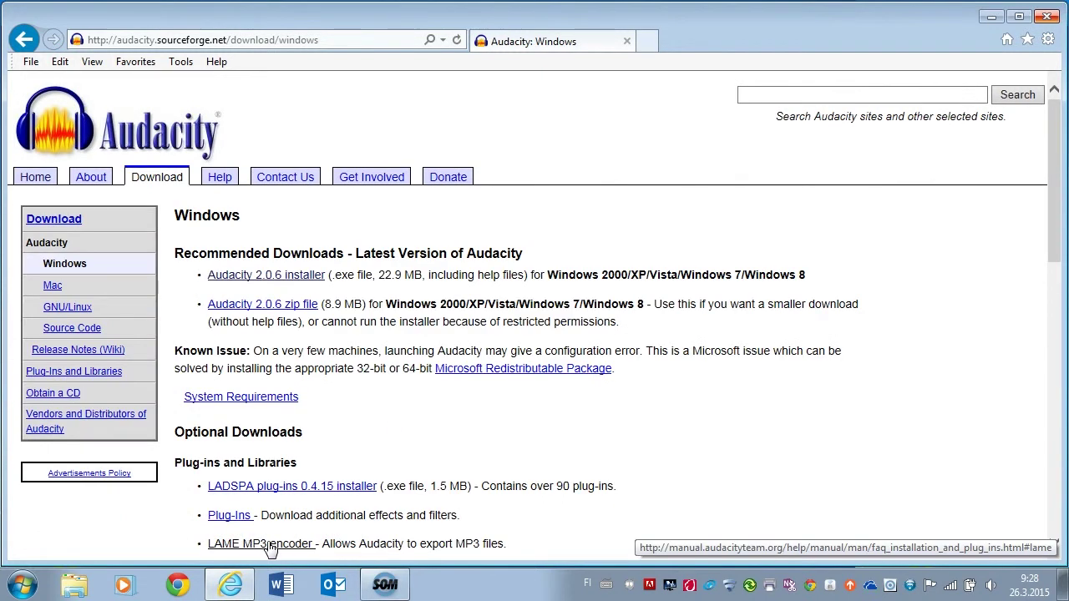
pyautogui.click(270, 547)
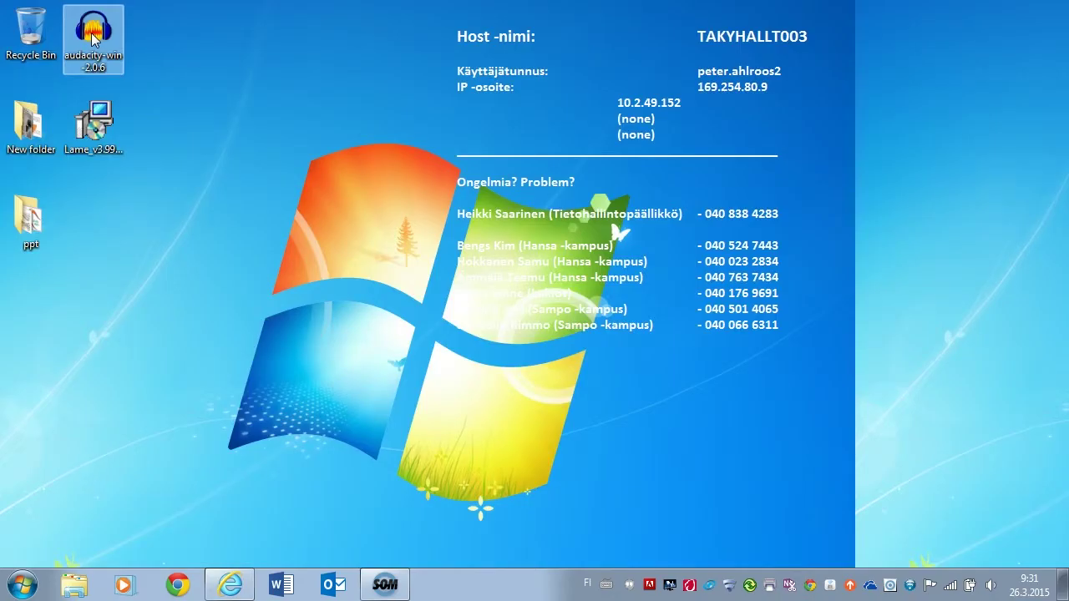
# Run the audacity-win-2.0.6 installer from the desktop, allowing the unverified publisher, with English as the setup language
pyautogui.doubleClick(93, 37)
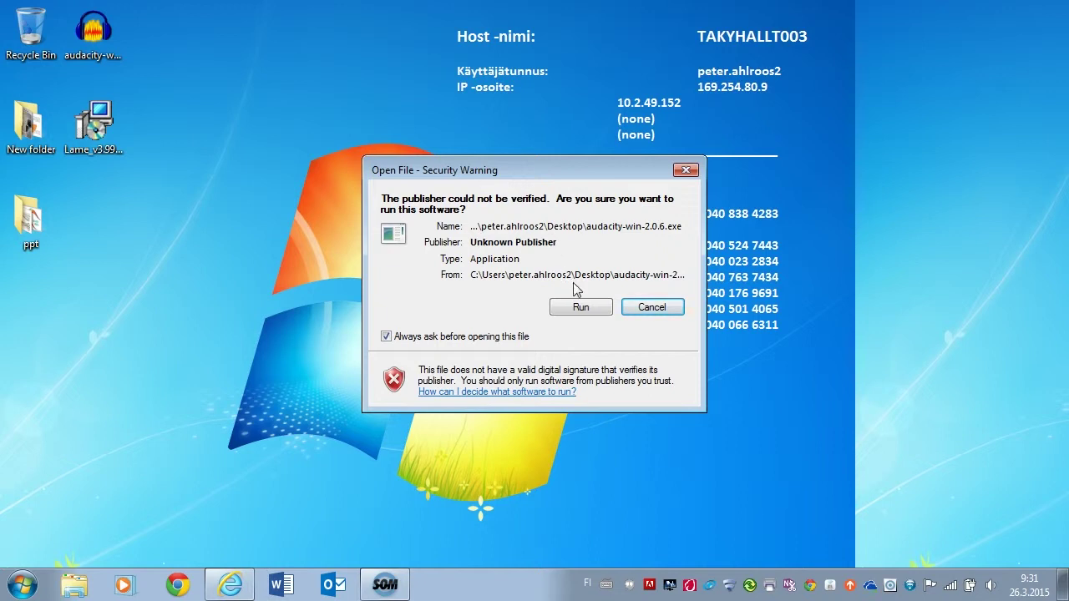
pyautogui.click(580, 308)
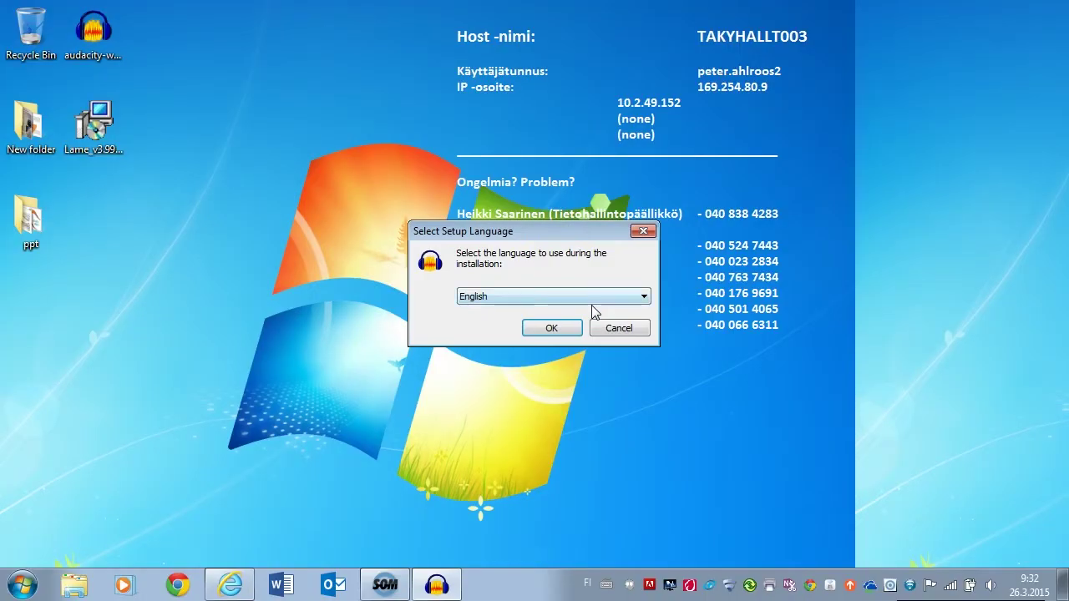
pyautogui.click(592, 302)
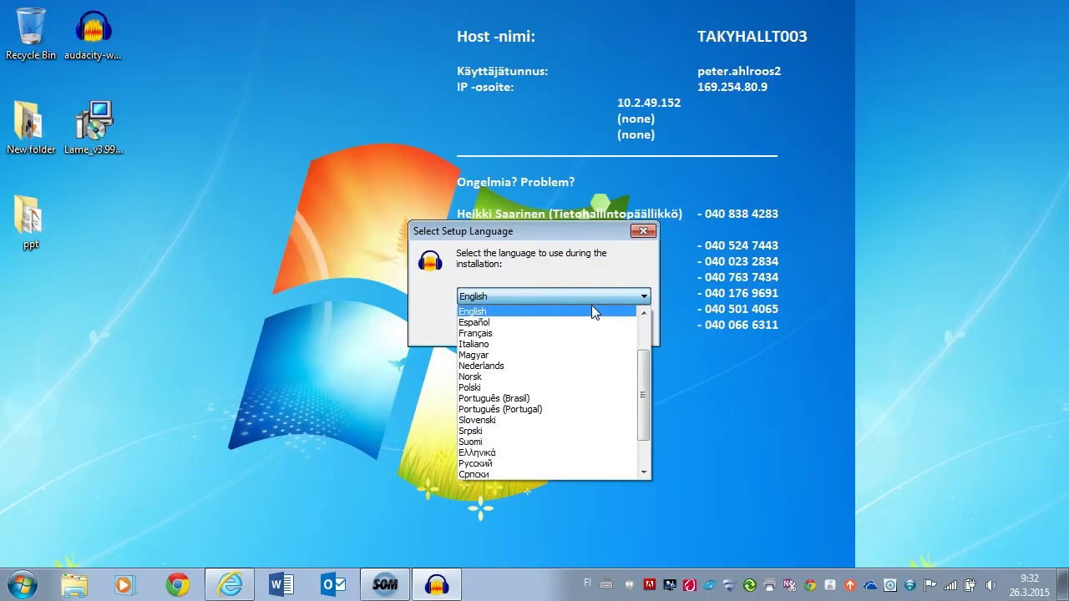
pyautogui.press('Down')
pyautogui.press('Down')
pyautogui.press('Down')
pyautogui.press('Down')
pyautogui.press('Down')
pyautogui.press('Down')
pyautogui.press('Up')
pyautogui.press('Up')
pyautogui.press('Up')
pyautogui.press('Up')
pyautogui.press('Up')
pyautogui.press('Up')
pyautogui.press('Return')
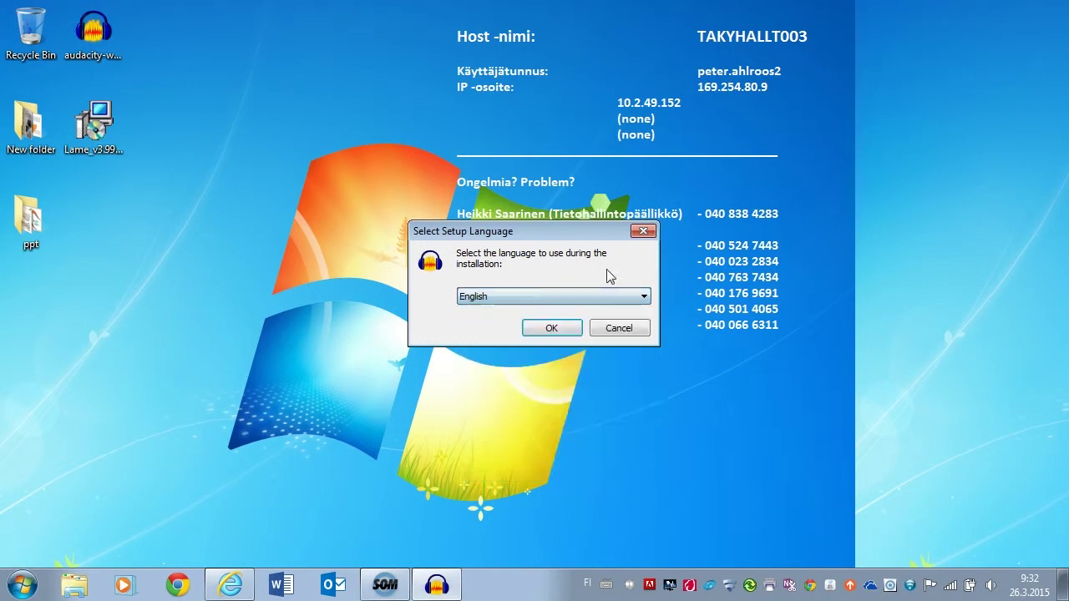
pyautogui.click(553, 329)
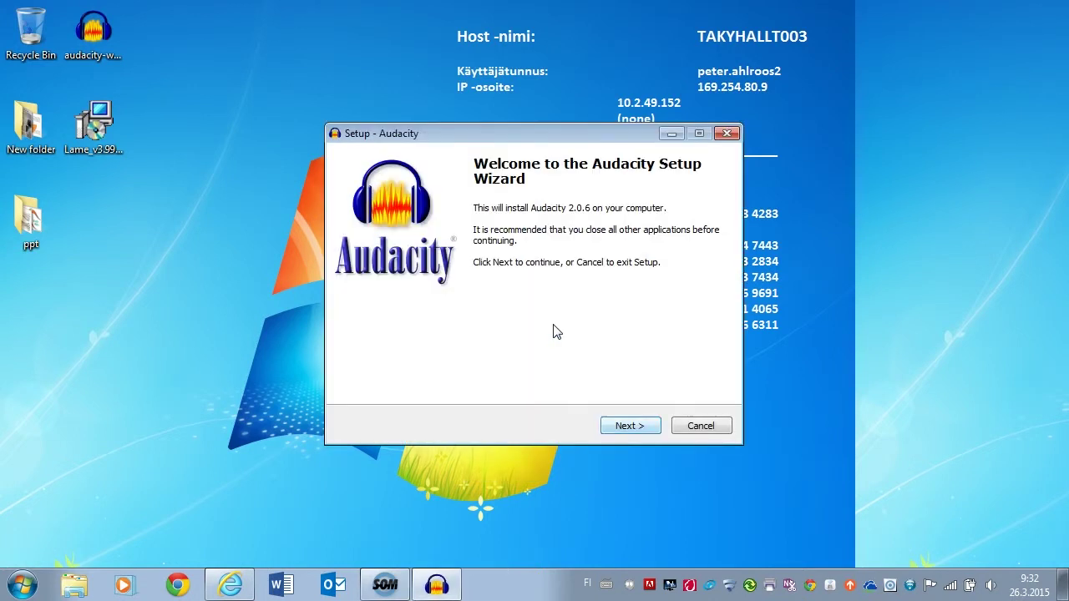
# Install Audacity 2.0.6 into C:\Program Files (x86)\Audacity with a desktop icon, and finish setup without launching the program
pyautogui.press('Return')
pyautogui.press('Return')
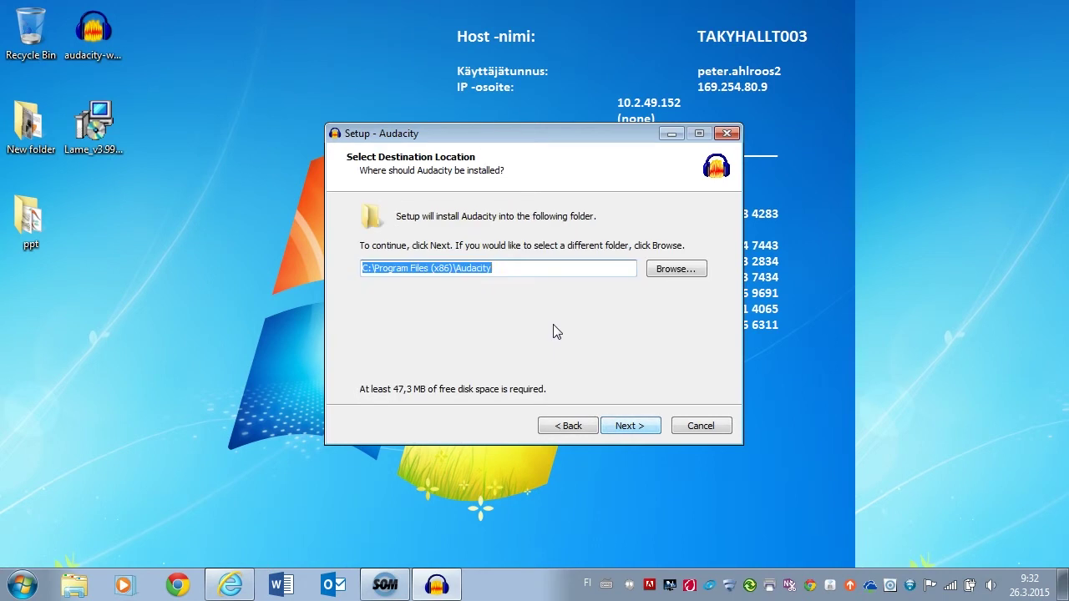
pyautogui.click(632, 429)
pyautogui.click(632, 428)
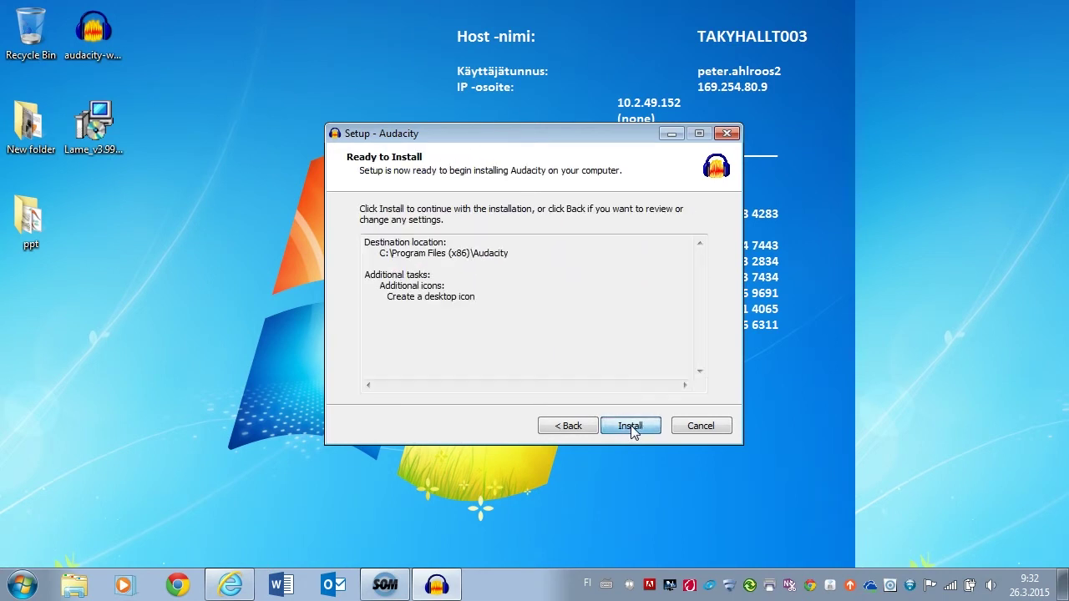
pyautogui.click(631, 426)
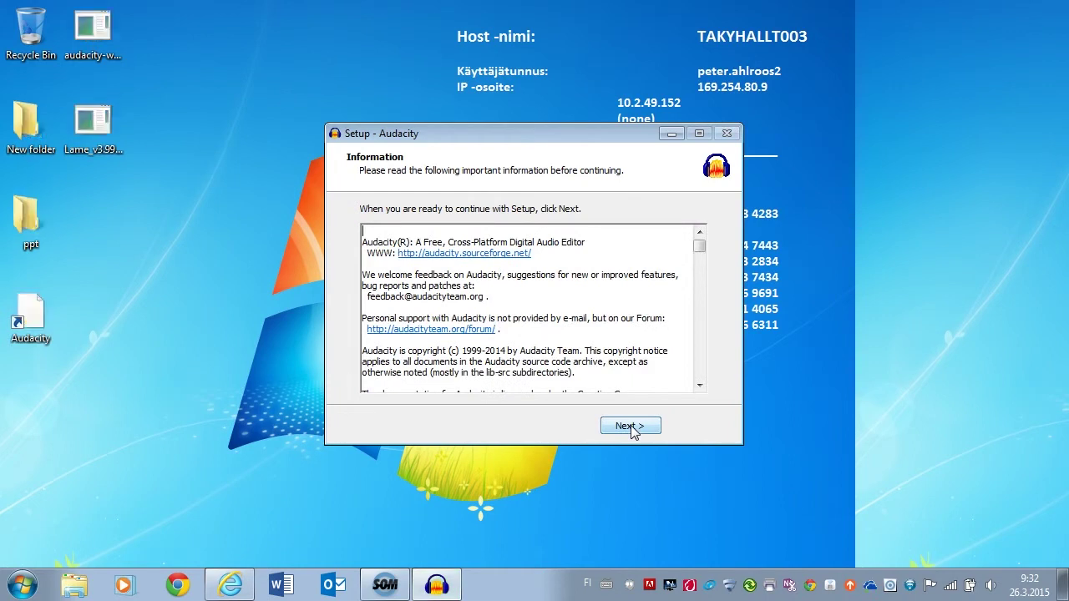
pyautogui.click(631, 425)
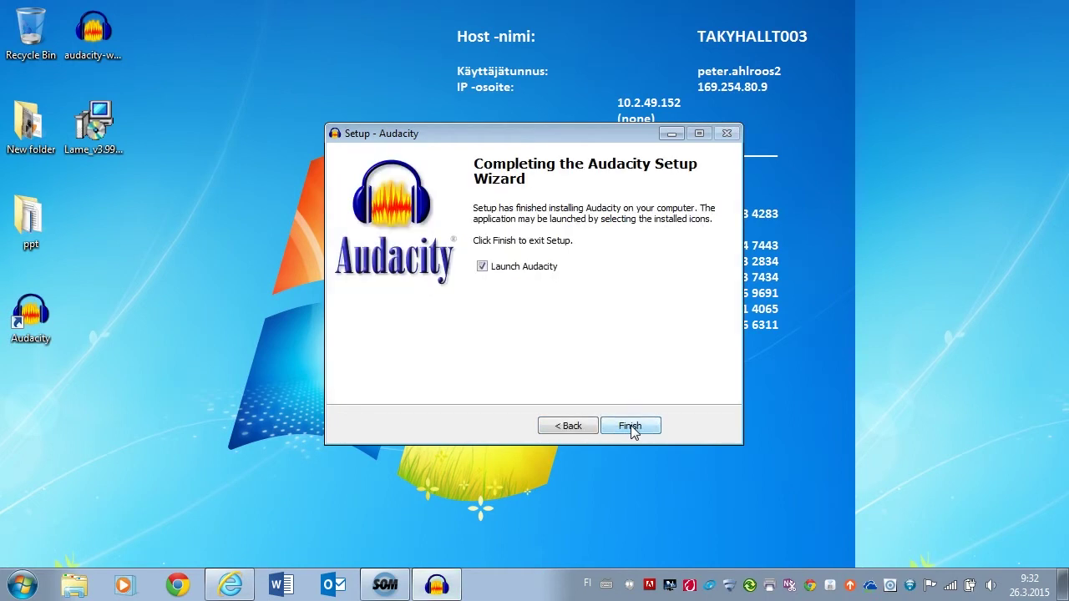
pyautogui.click(514, 269)
pyautogui.click(630, 426)
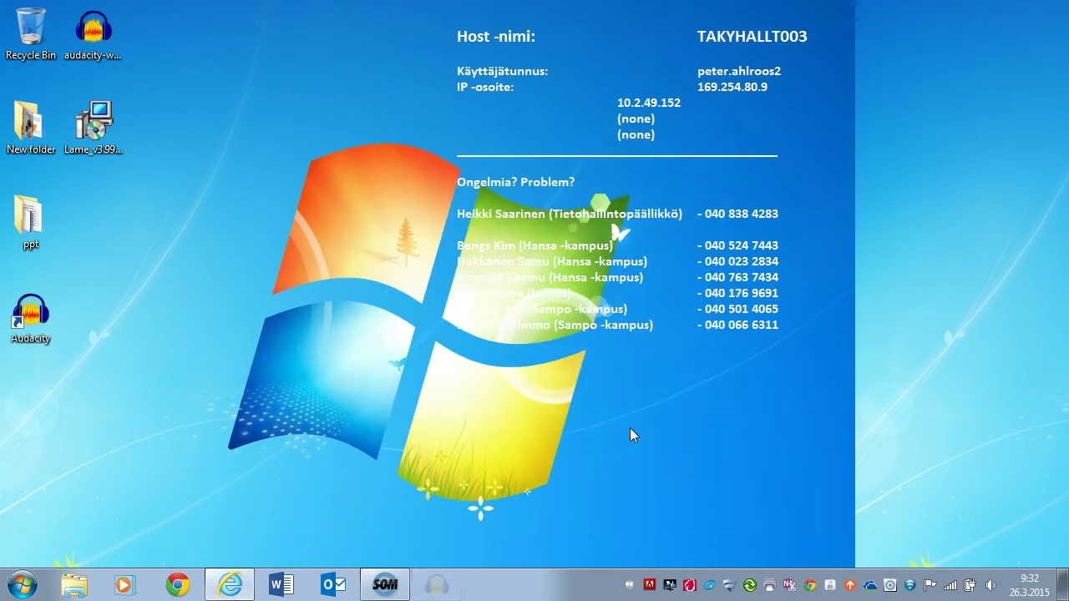
# Run the Lame_v3.99.3_for_Windows installer from the desktop and install LAME into C:\Program Files (x86)\Lame For Audacity
pyautogui.doubleClick(81, 127)
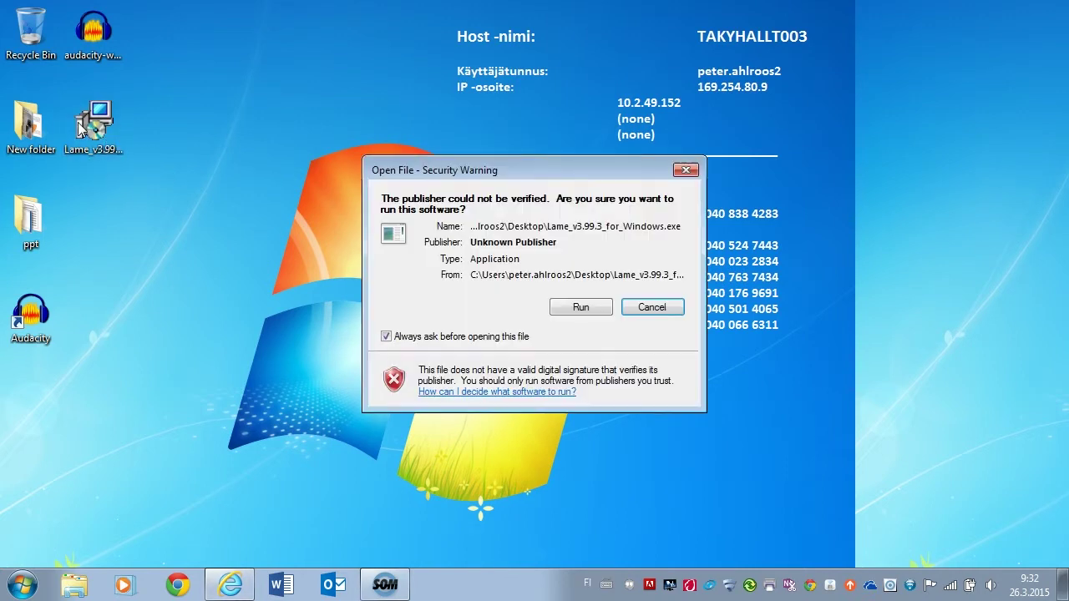
pyautogui.click(580, 308)
pyautogui.click(596, 314)
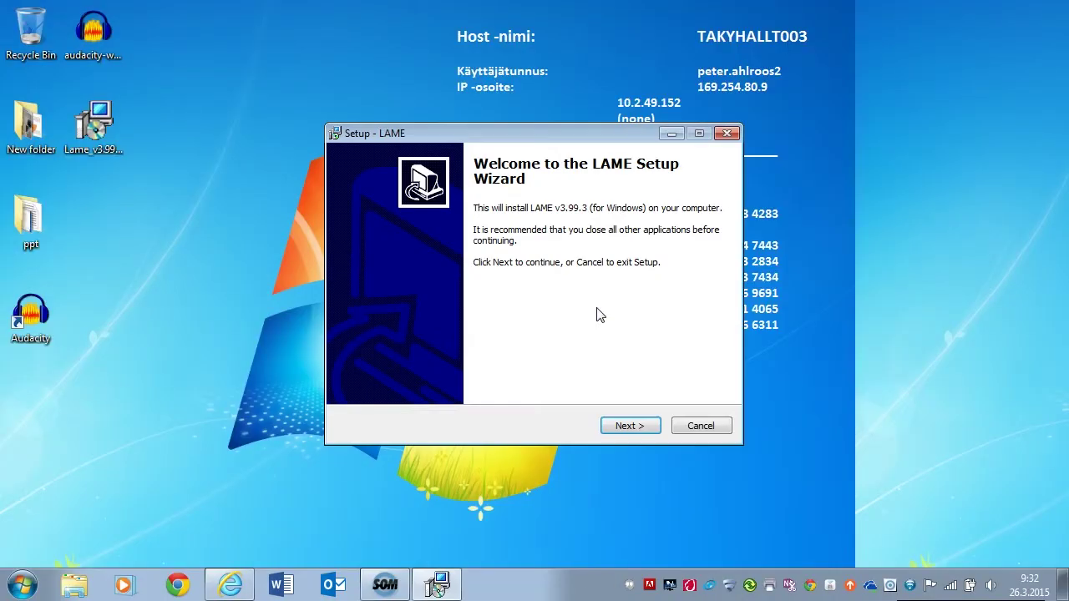
pyautogui.press('Return')
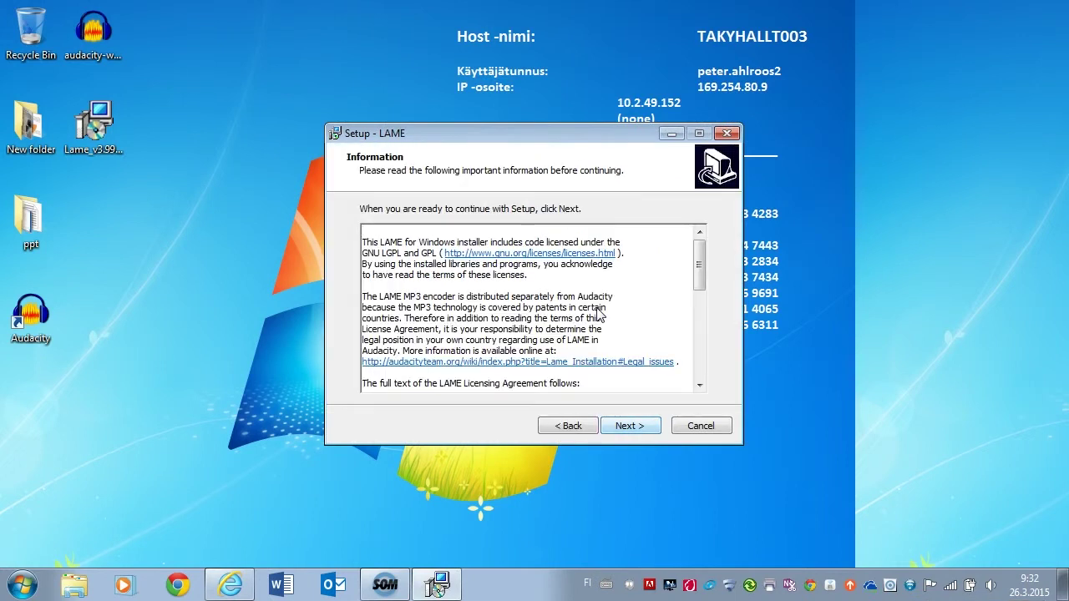
pyautogui.press('Return')
pyautogui.press('Return')
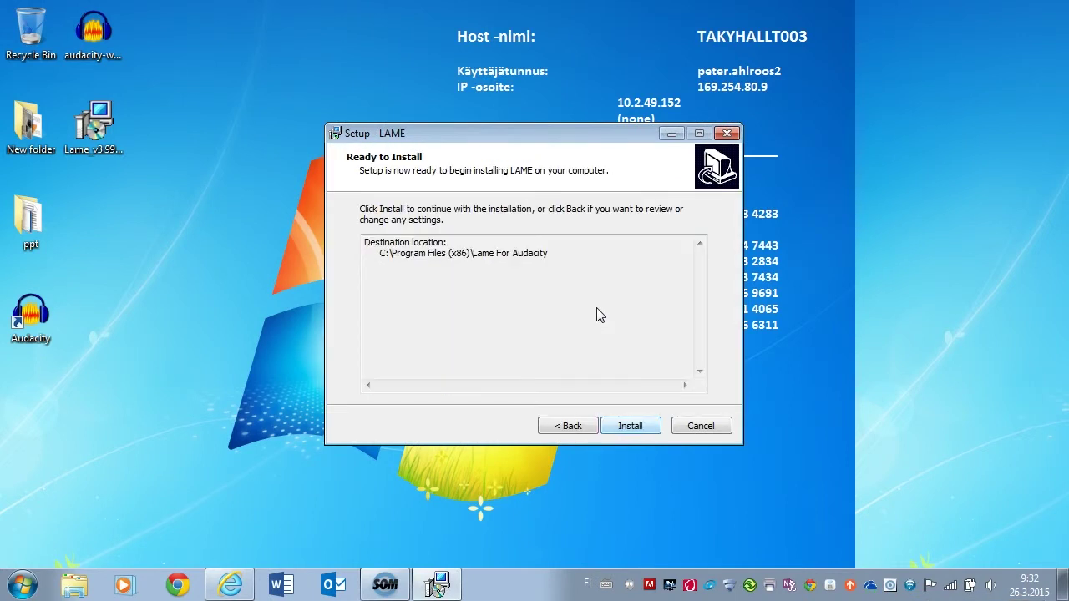
pyautogui.click(631, 428)
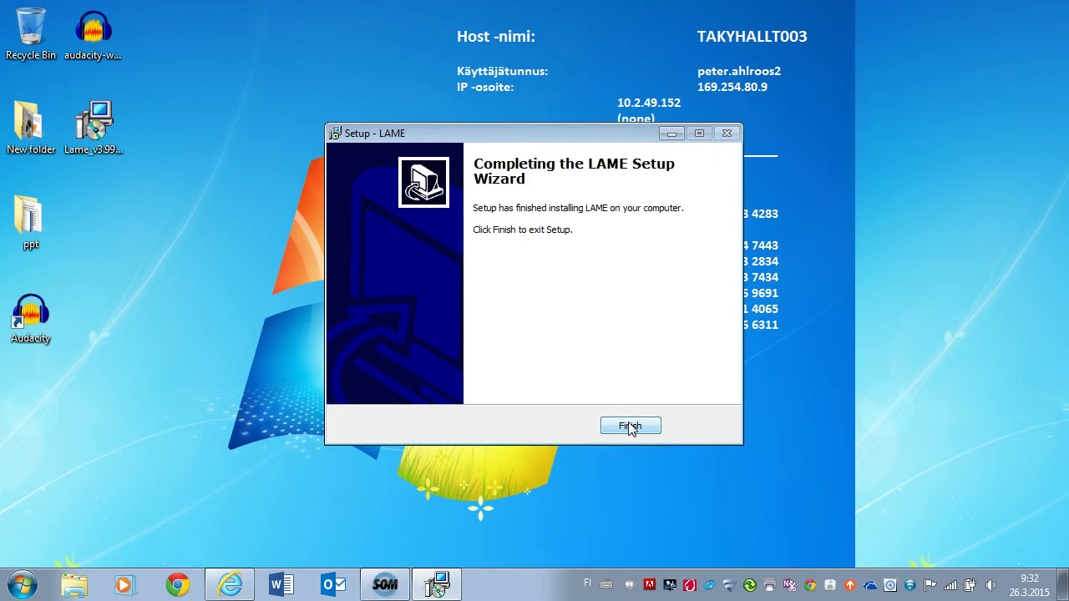
pyautogui.click(631, 427)
# Enlarge the Audacity window to nearly fill the screen and set its interface language to Svenska in the preferences
pyautogui.click(498, 412)
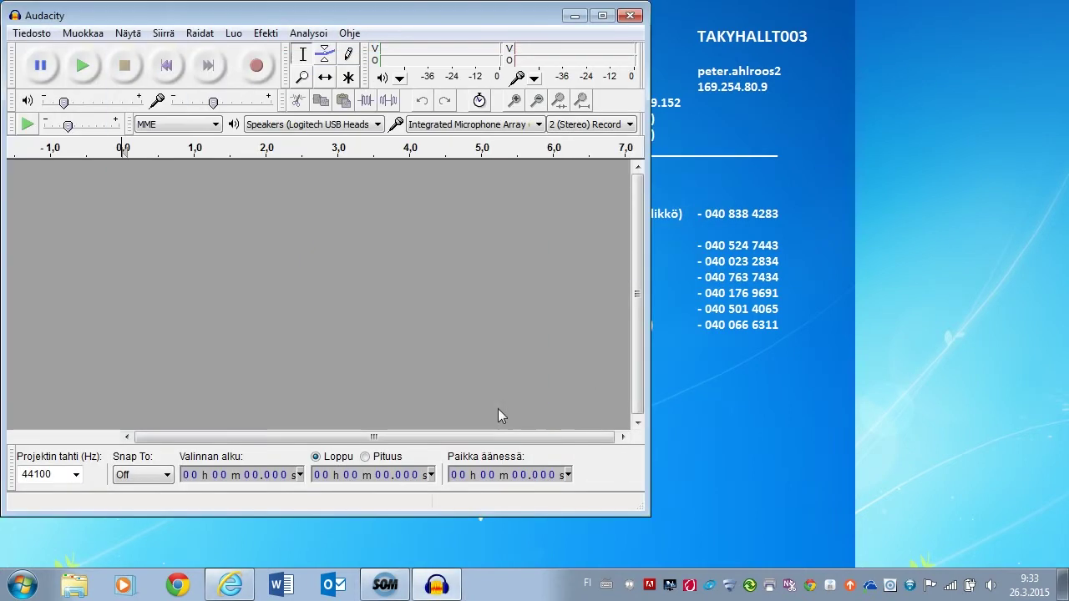
pyautogui.moveTo(648, 516); pyautogui.dragTo(1062, 559)
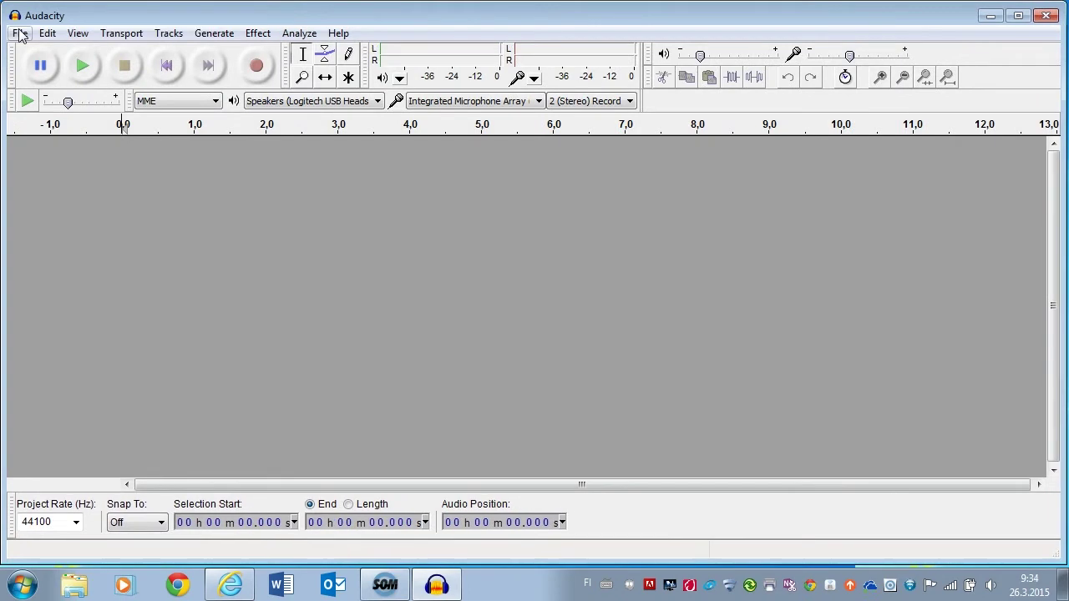
pyautogui.click(20, 33)
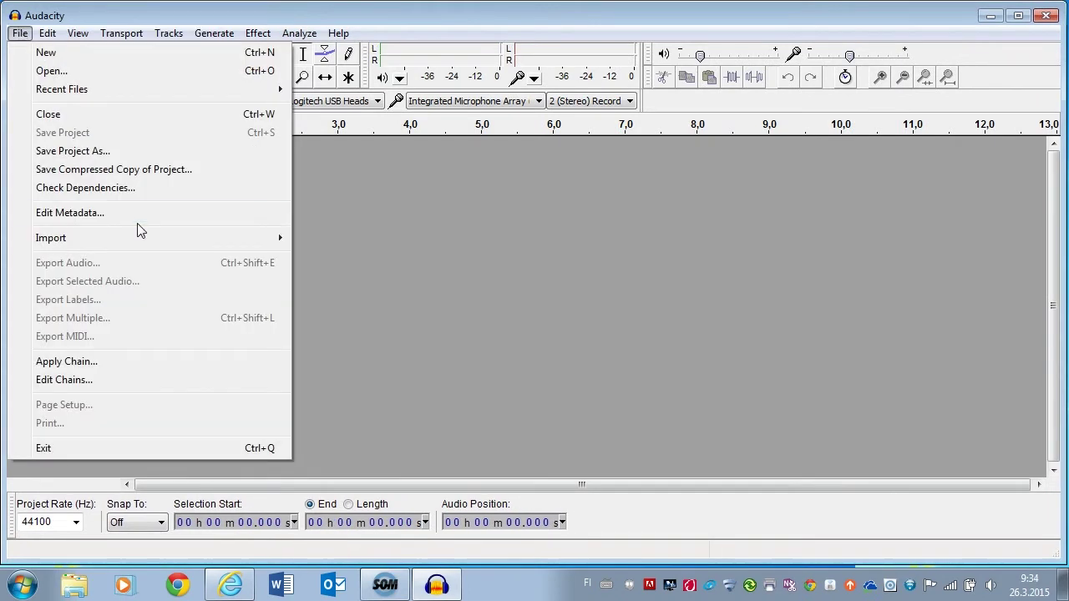
pyautogui.moveTo(76, 34)
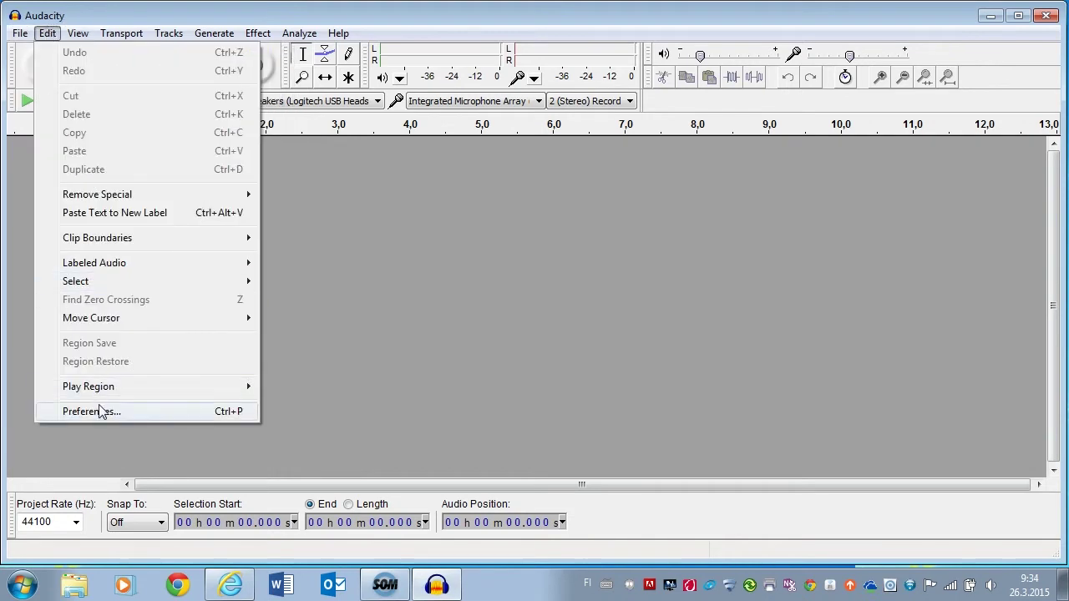
pyautogui.click(100, 412)
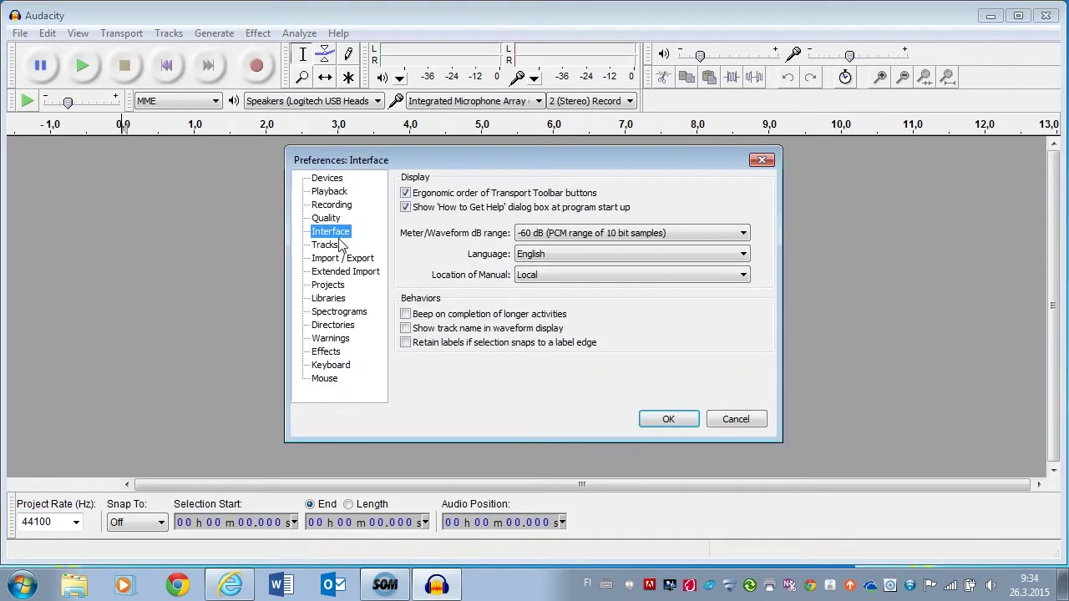
pyautogui.click(558, 254)
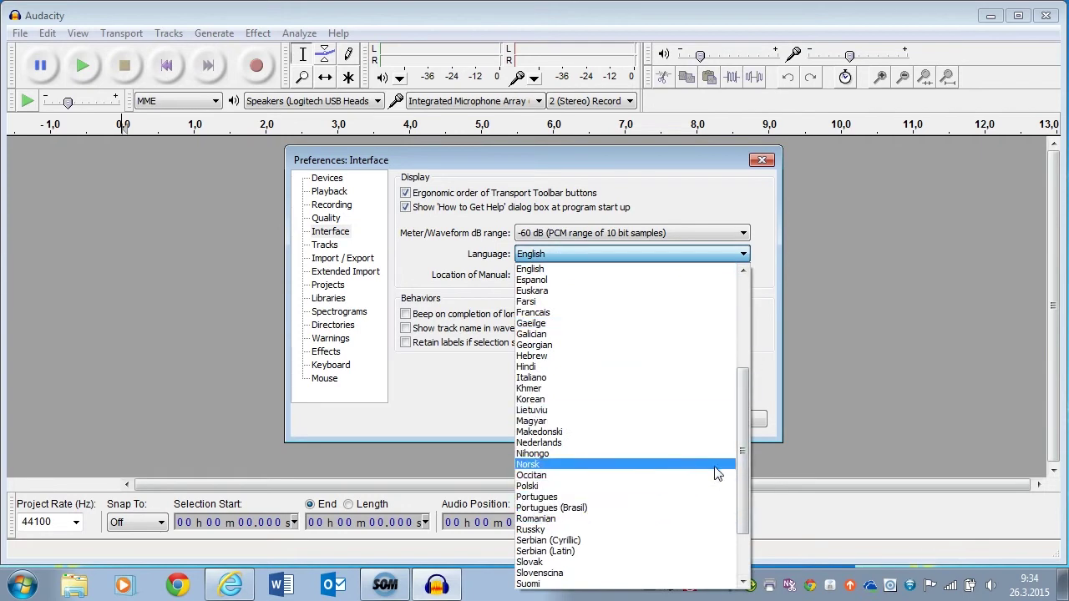
pyautogui.moveTo(743, 456); pyautogui.dragTo(747, 485)
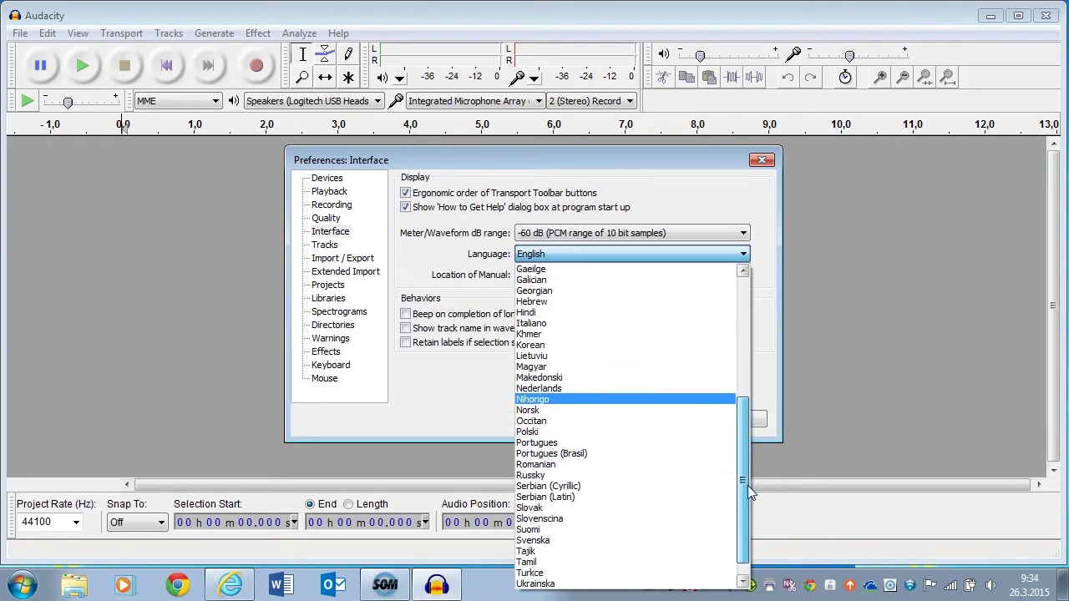
pyautogui.click(584, 540)
pyautogui.click(668, 418)
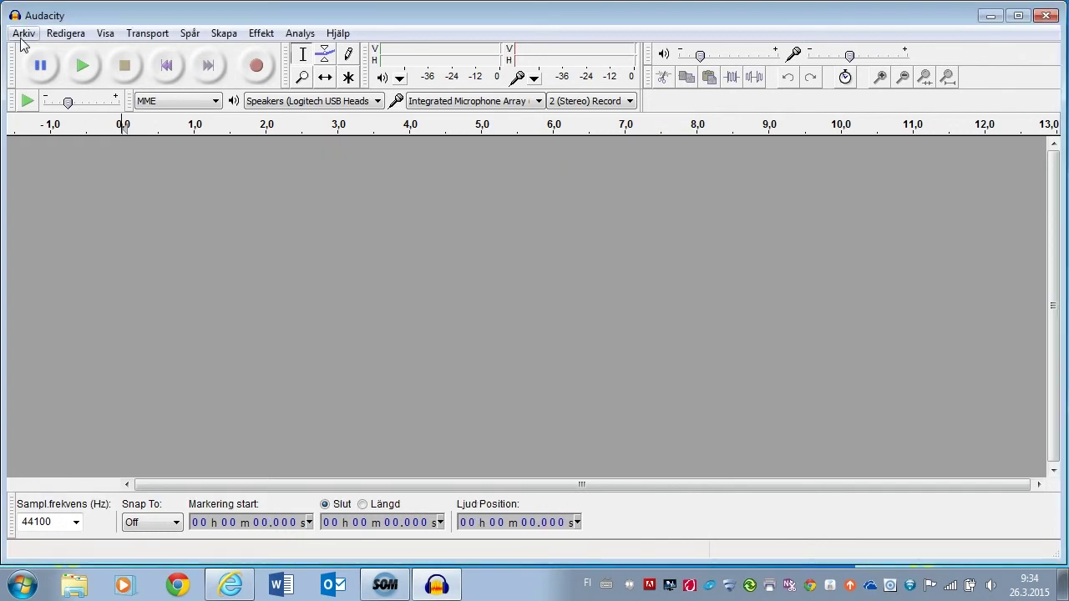
# In the library preferences, set the MP3 export library location to lame_enc.dll in the Lame For Audacity folder
pyautogui.click(57, 30)
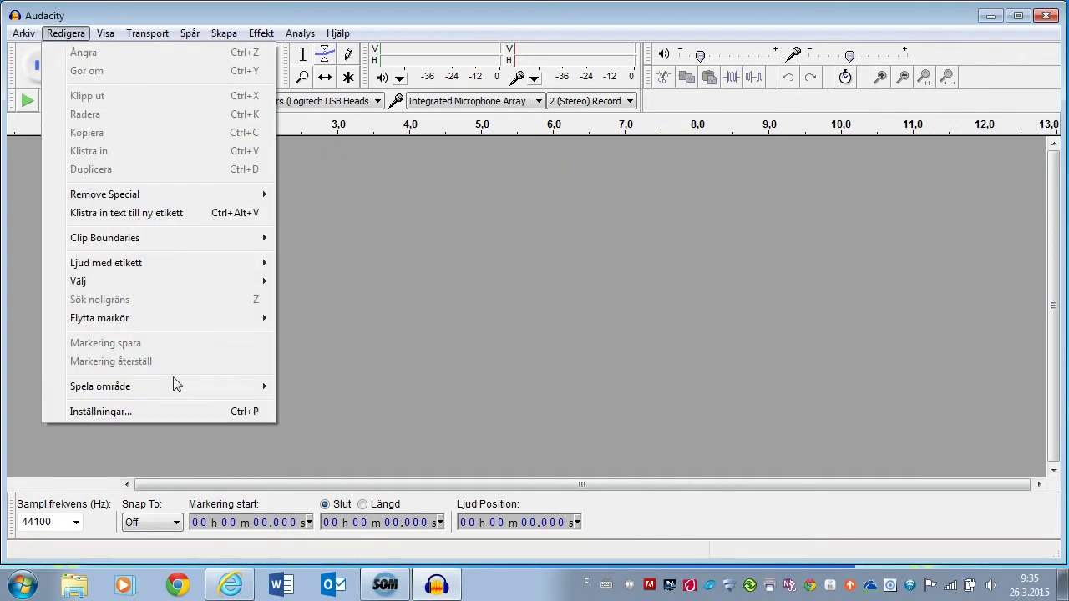
pyautogui.click(146, 406)
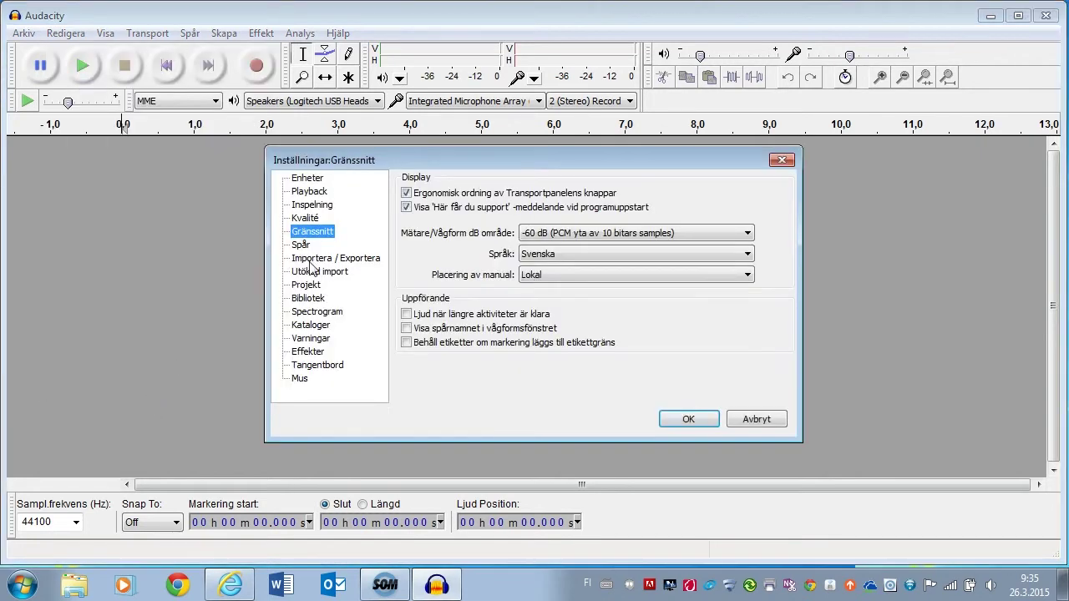
pyautogui.click(311, 299)
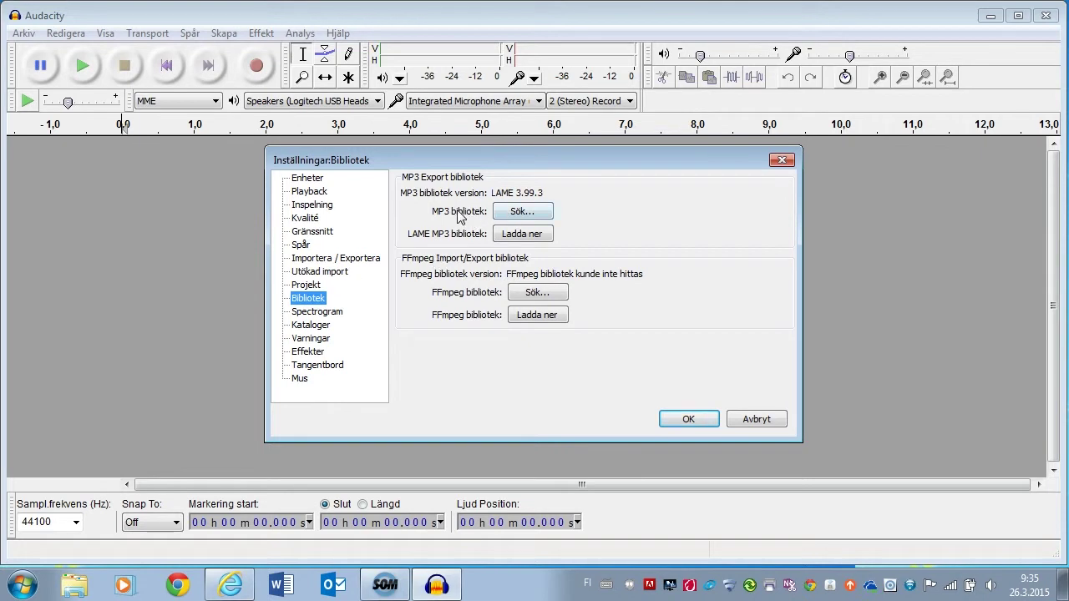
pyautogui.click(517, 214)
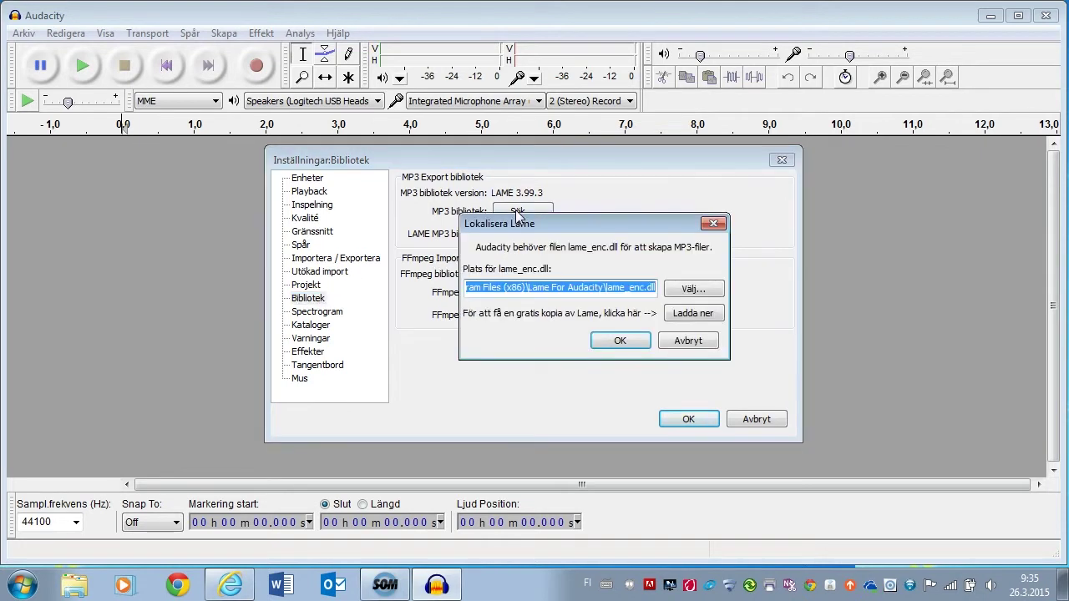
pyautogui.click(693, 289)
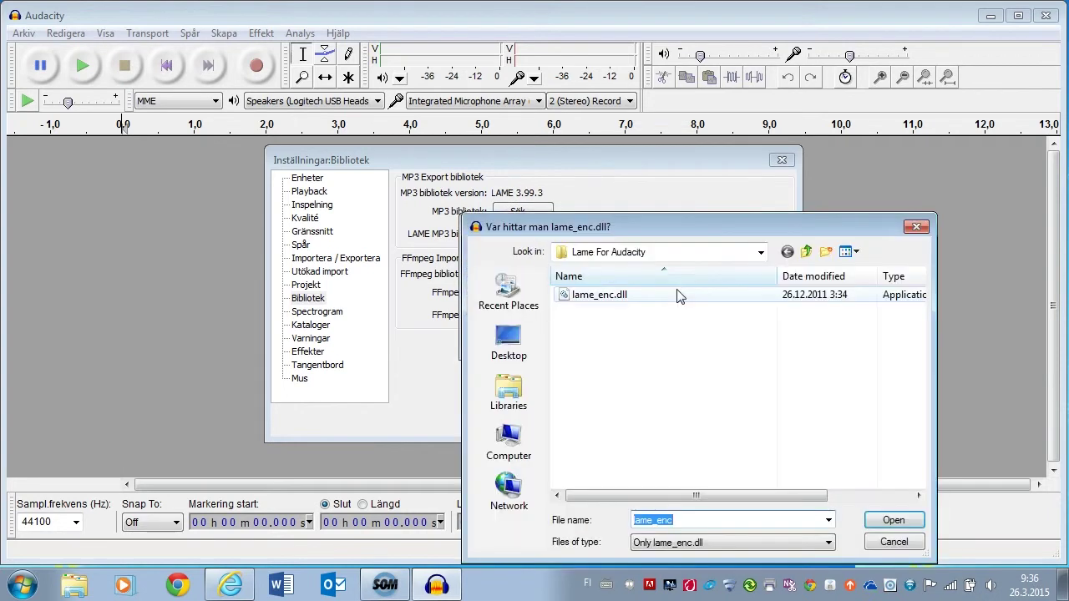
pyautogui.click(566, 299)
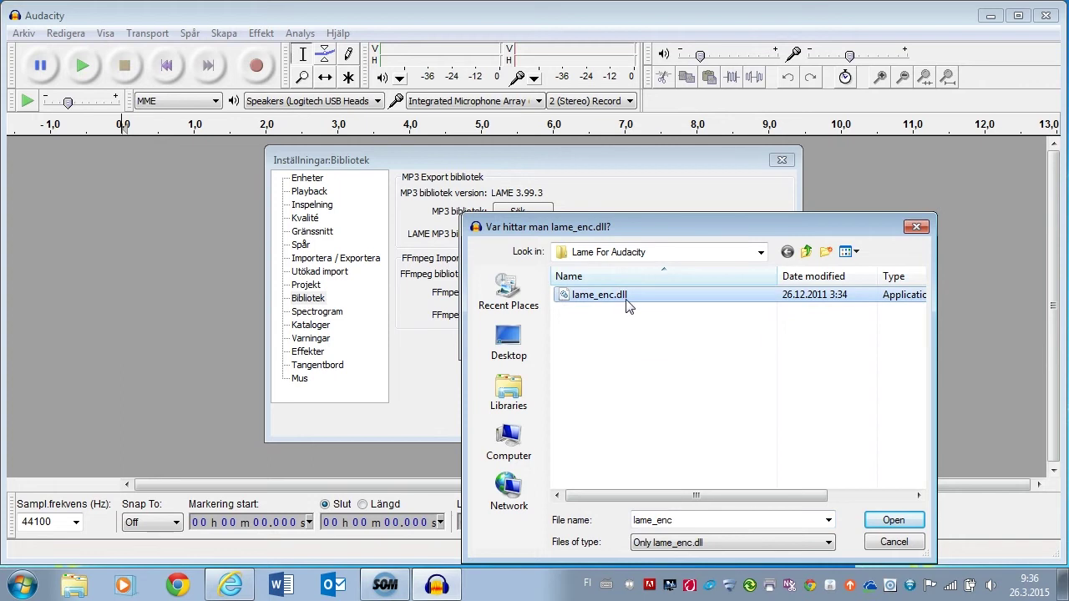
pyautogui.click(893, 521)
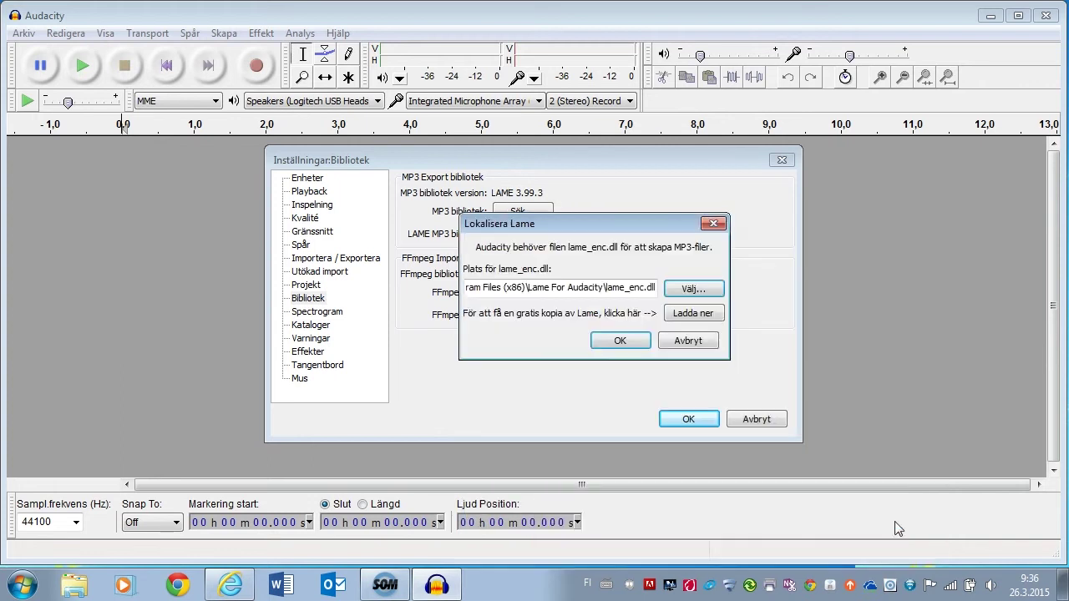
pyautogui.click(633, 340)
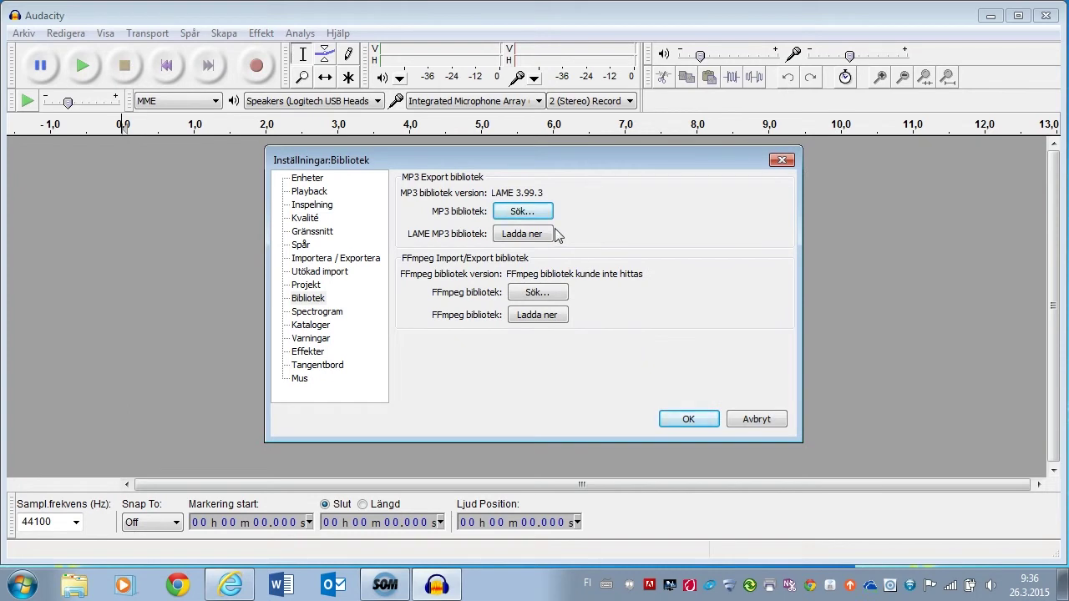
# Accept the library preferences and slightly lower both the playback volume and the recording volume
pyautogui.click(688, 421)
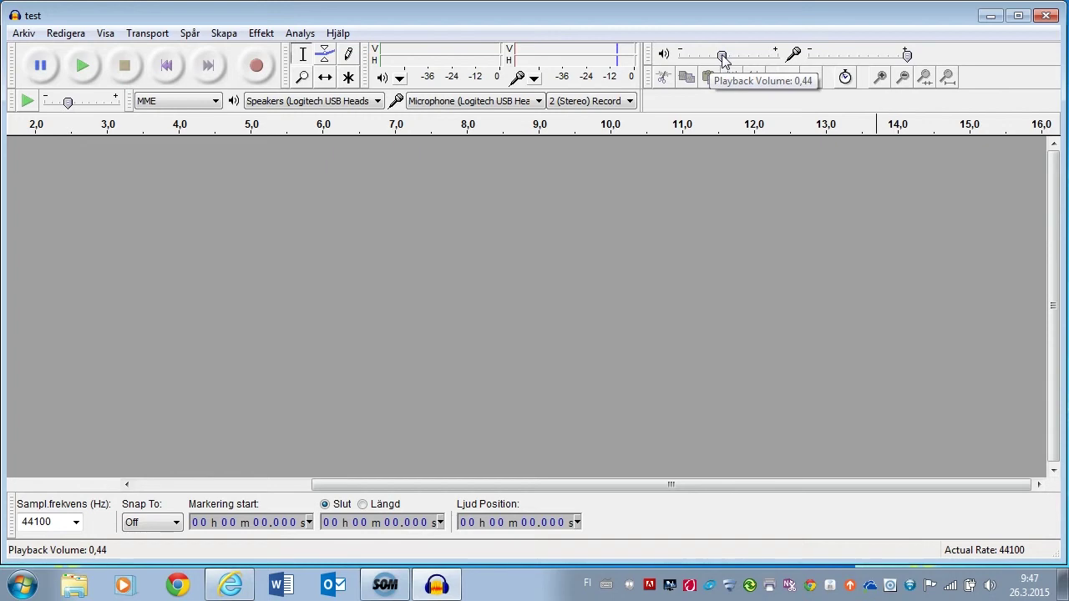
pyautogui.moveTo(724, 56)
pyautogui.mouseDown()
pyautogui.moveTo(735, 55)
pyautogui.moveTo(709, 58)
pyautogui.mouseUp()
pyautogui.moveTo(906, 55)
pyautogui.mouseDown()
pyautogui.moveTo(884, 57)
pyautogui.moveTo(897, 56)
pyautogui.mouseUp()
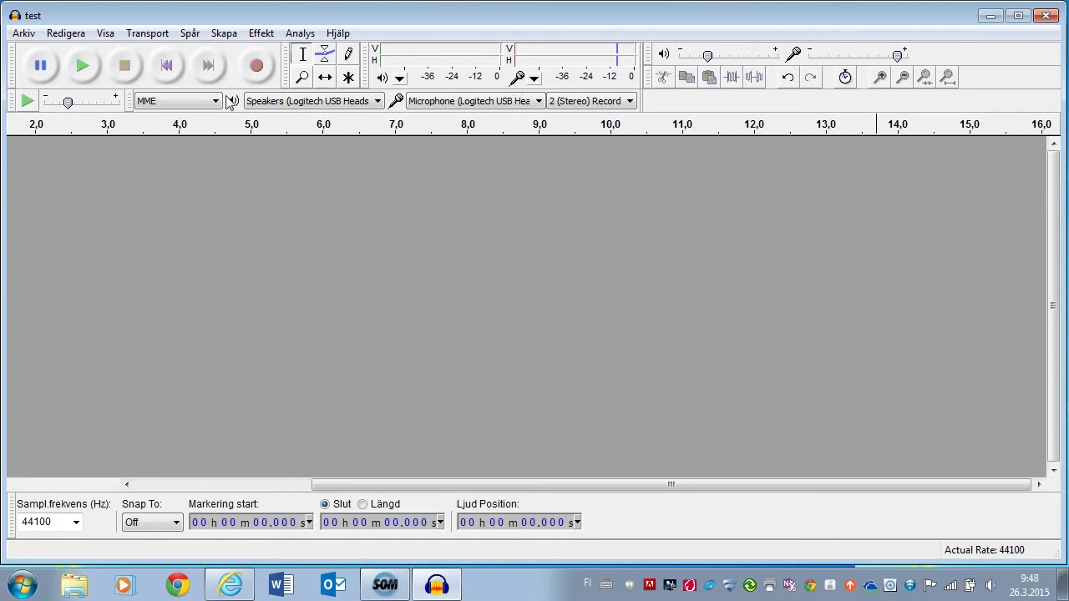
# Choose the Logitech USB Headset speakers as the playback device and the Logitech USB Headset microphone as the recording device
pyautogui.click(311, 102)
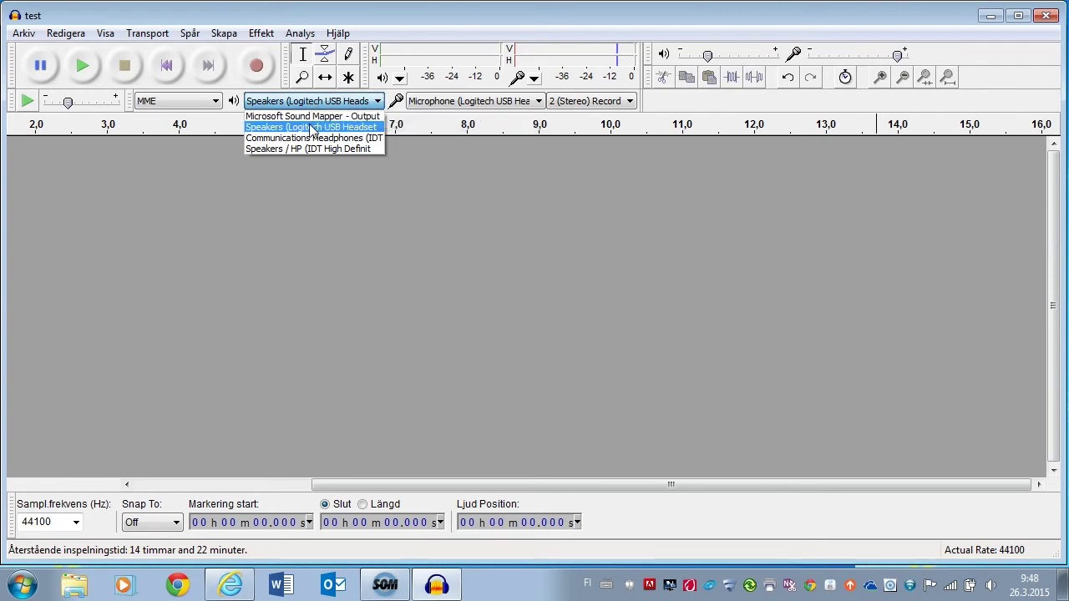
pyautogui.click(311, 128)
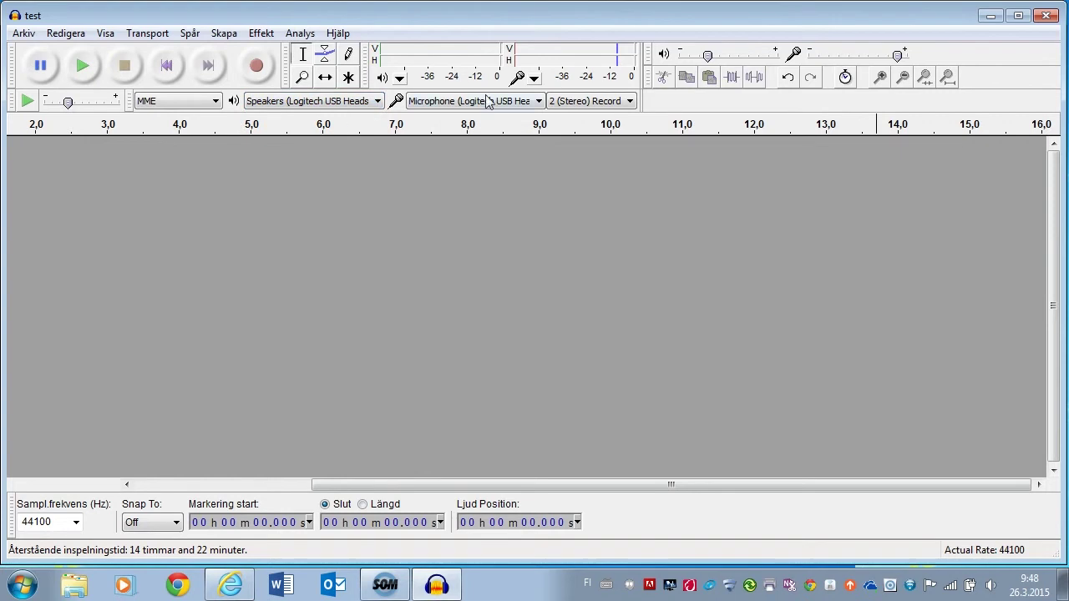
pyautogui.click(530, 105)
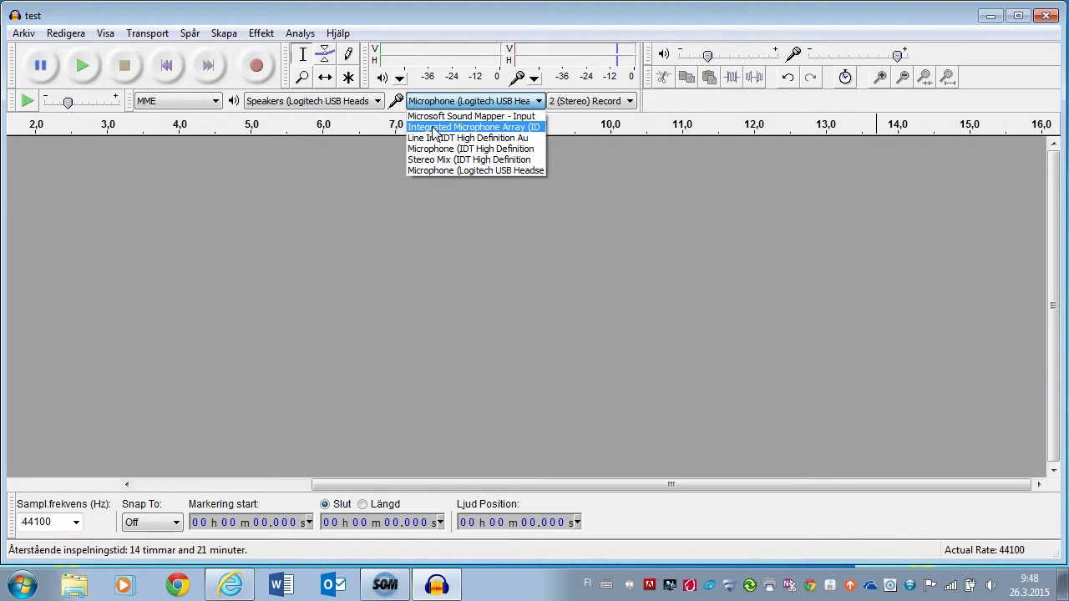
pyautogui.click(451, 170)
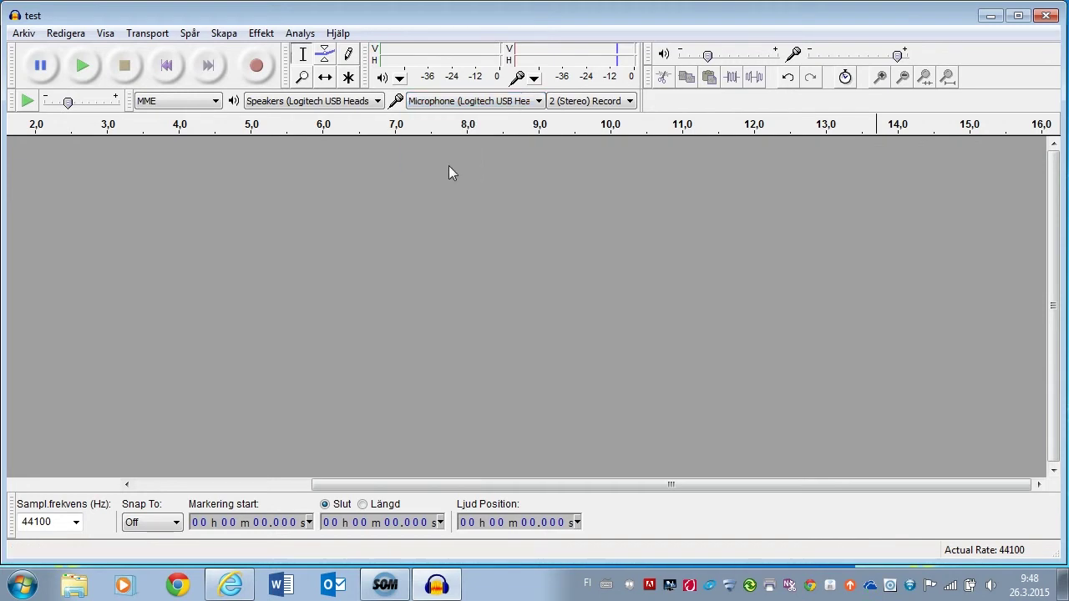
# Record about 19 seconds of stereo audio from the headset microphone and save the project
pyautogui.click(258, 66)
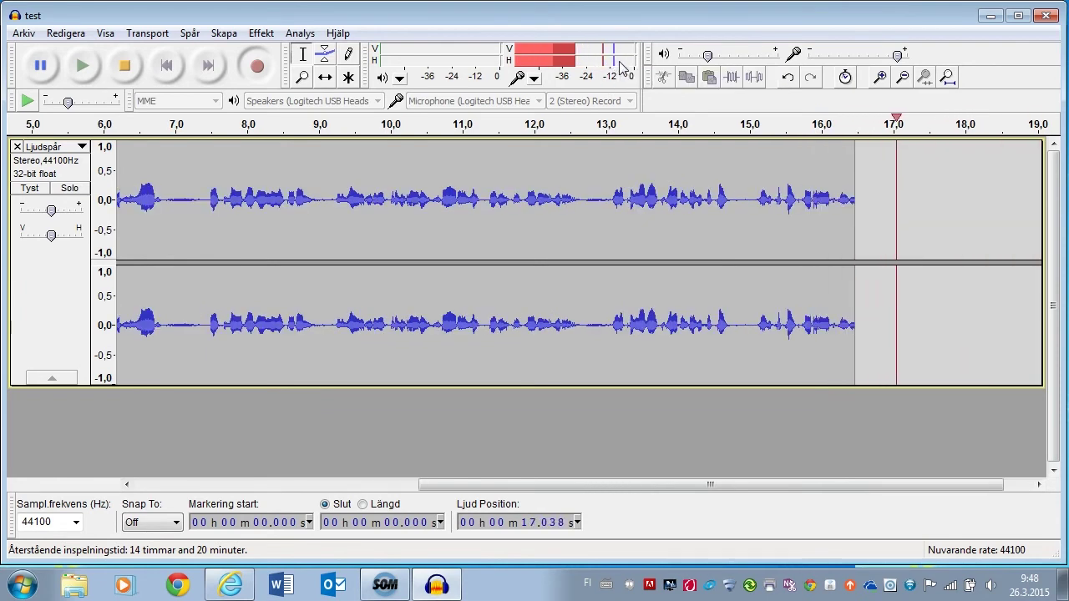
pyautogui.click(125, 65)
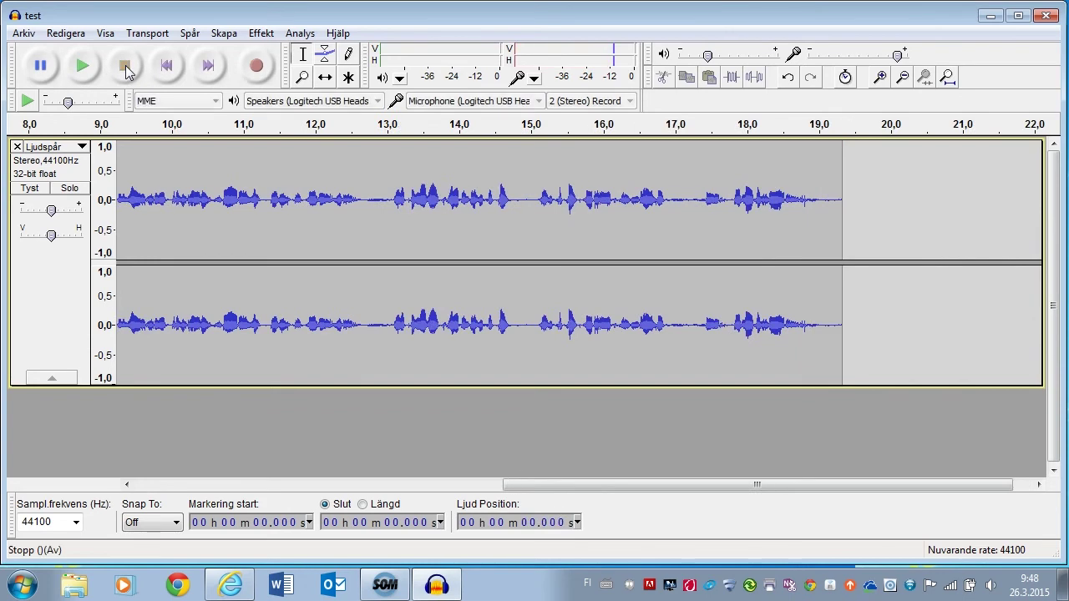
pyautogui.click(24, 34)
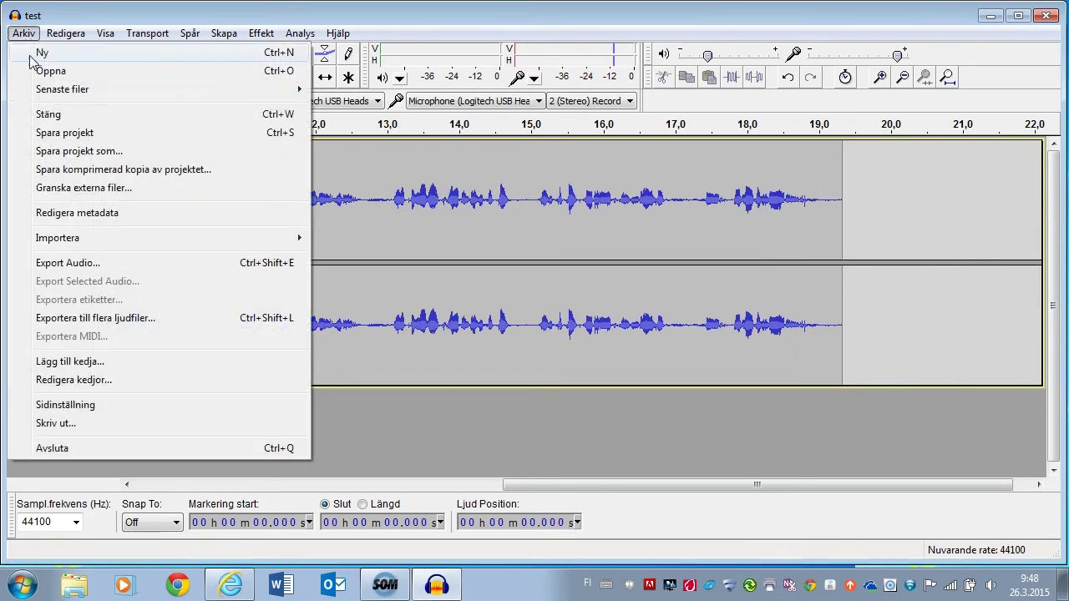
pyautogui.click(55, 132)
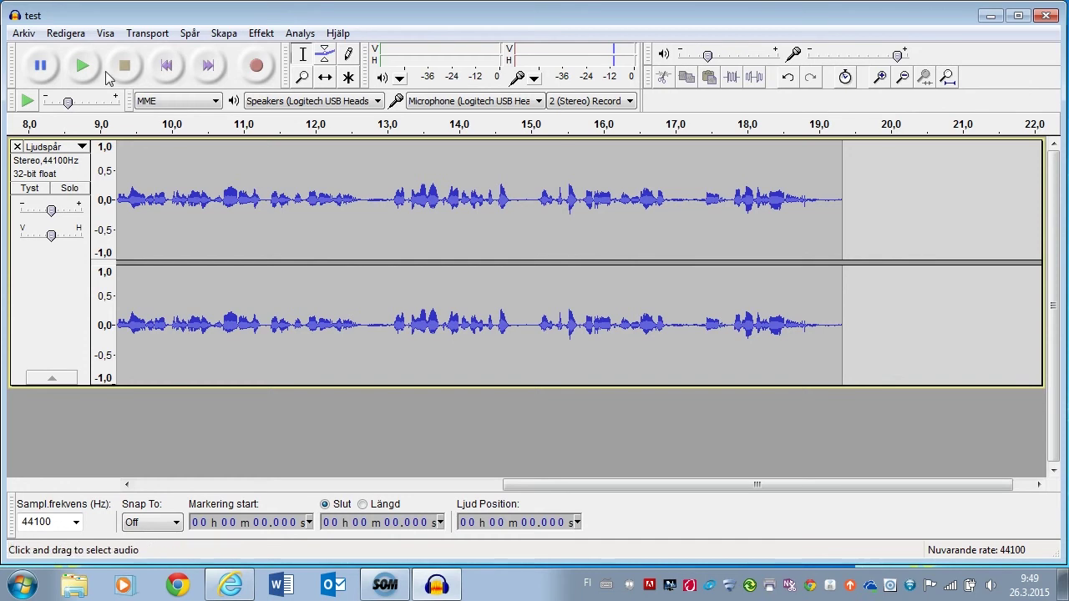
# Export the recording as an MP3 file named teste in the Sample Music folder, leaving the metadata fields empty
pyautogui.click(26, 36)
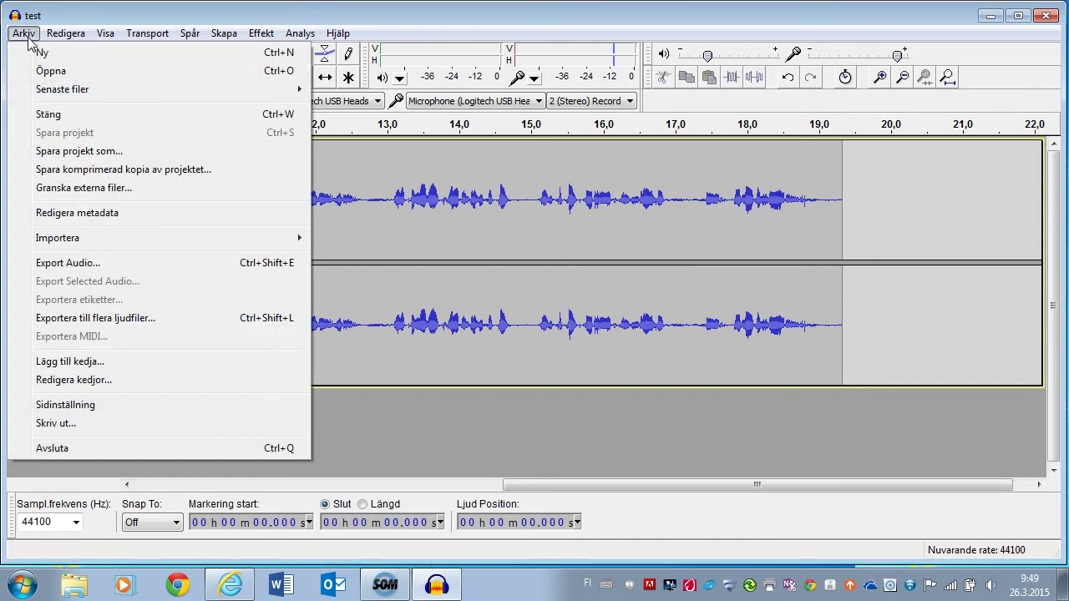
pyautogui.click(86, 264)
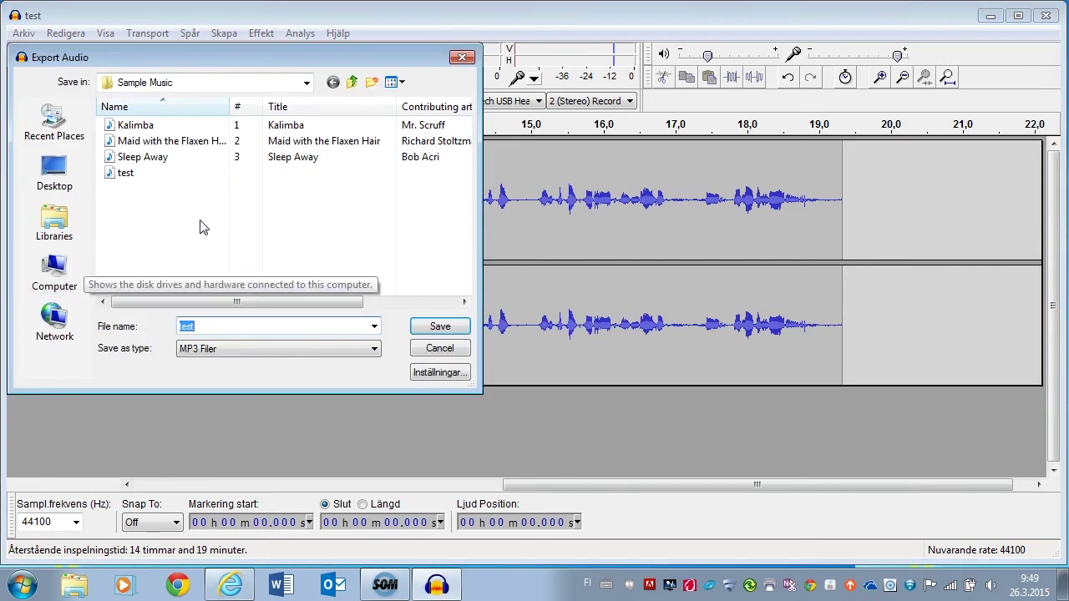
pyautogui.click(224, 326)
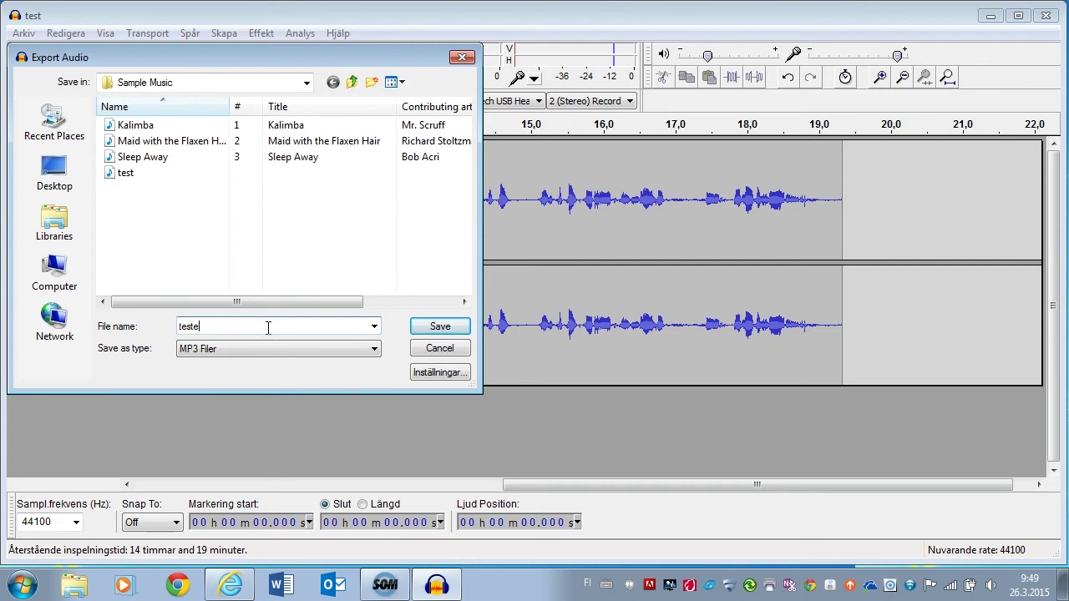
pyautogui.click(440, 327)
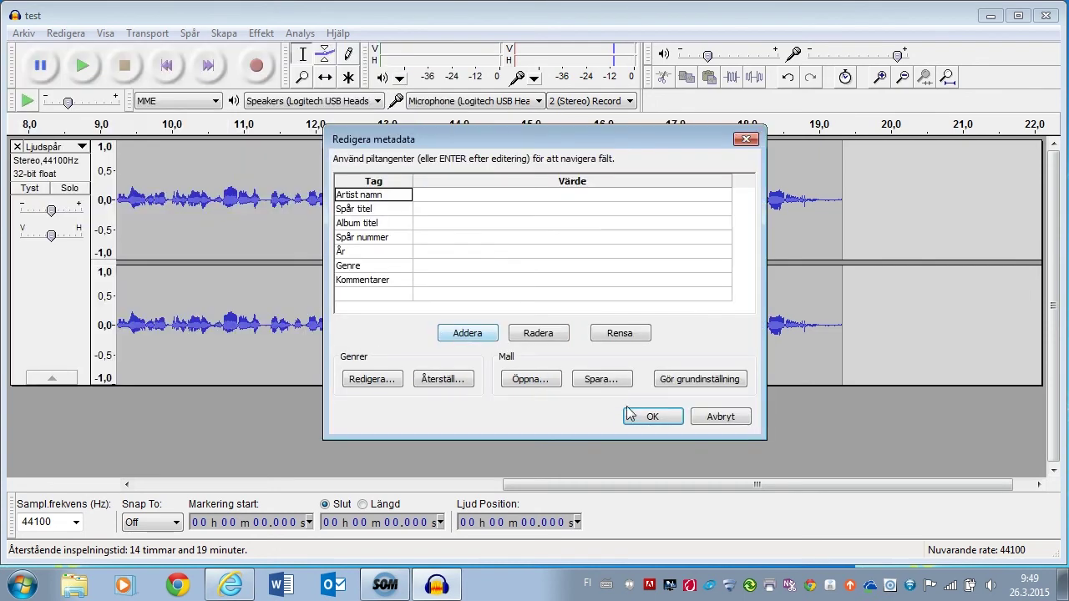
pyautogui.click(645, 415)
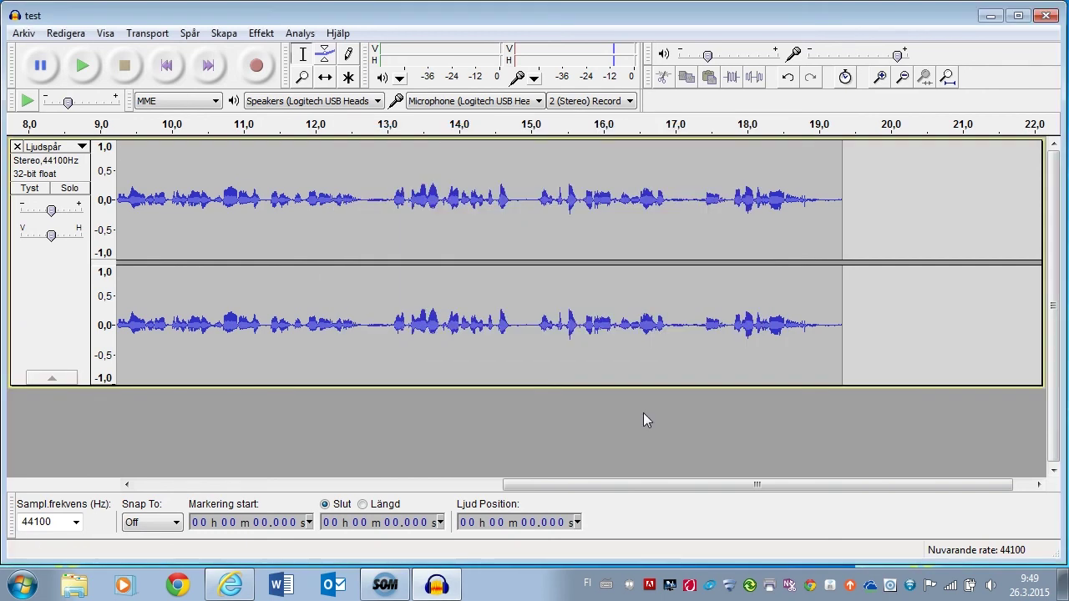